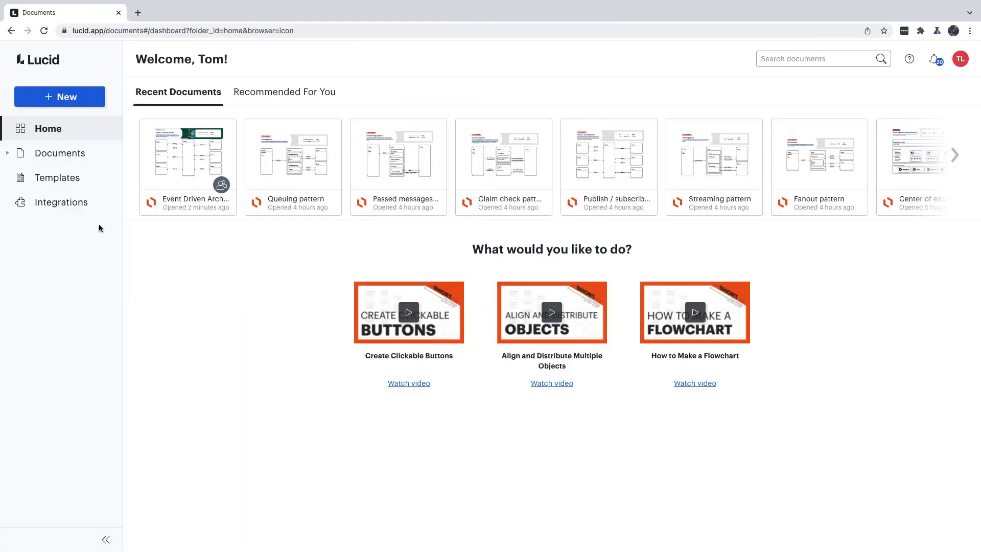
Step: Search the templates for 'Salesforce' and preview the System landscape template's full description
click(77, 181)
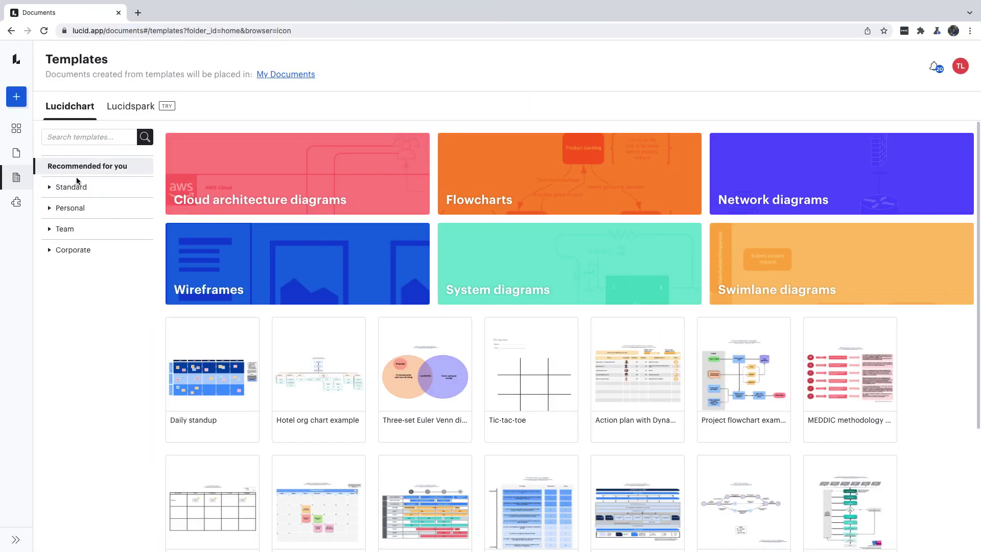
click(69, 136)
text(Salesforce)
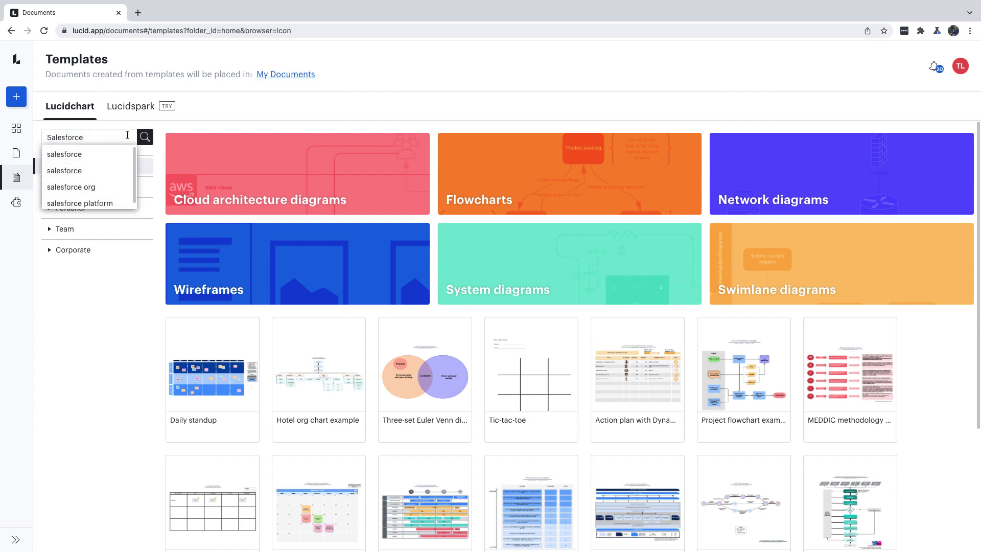
click(144, 139)
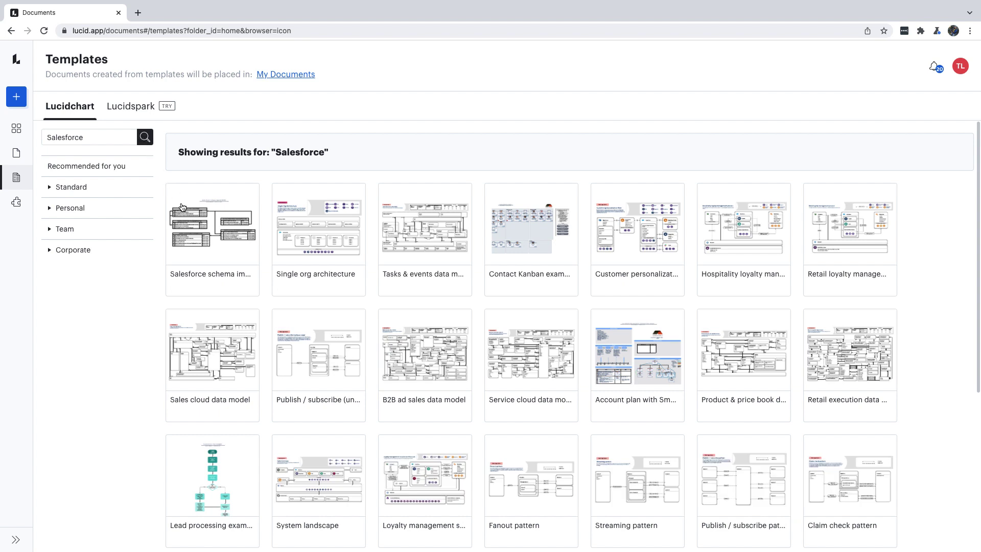
click(287, 445)
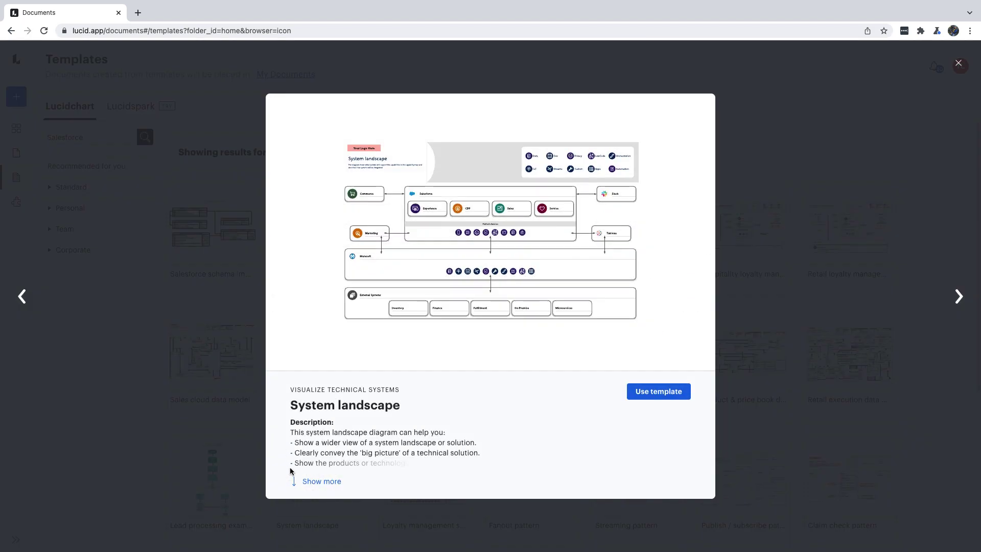
click(293, 483)
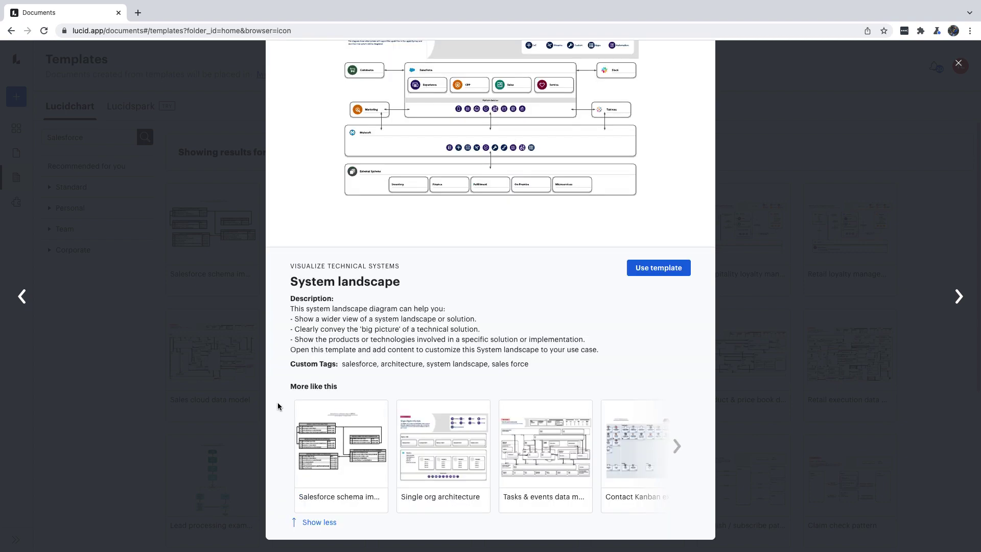
Step: Create a diagram from the template and name it and its header 'TomRocks System Landscape'
click(631, 275)
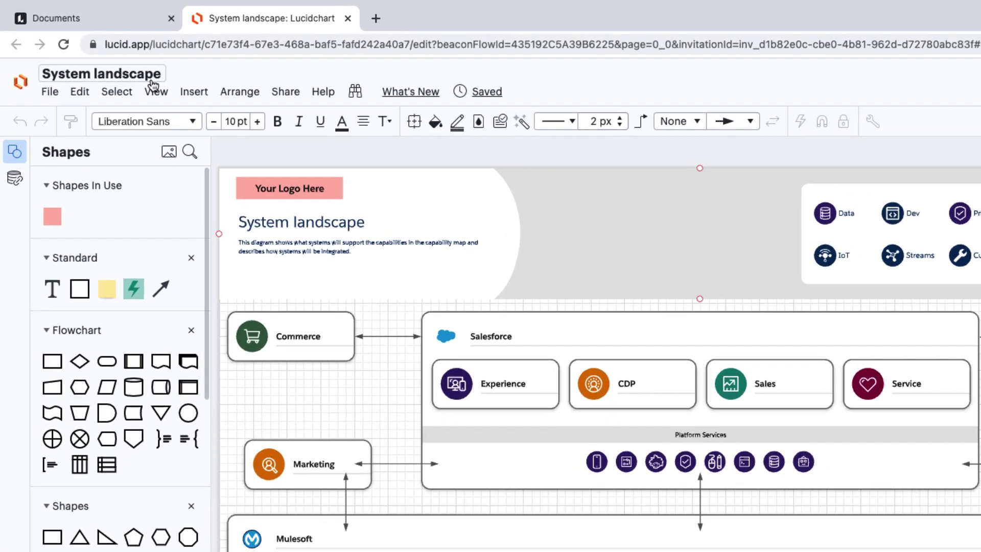
click(151, 81)
text(TomRocks System Landscape)
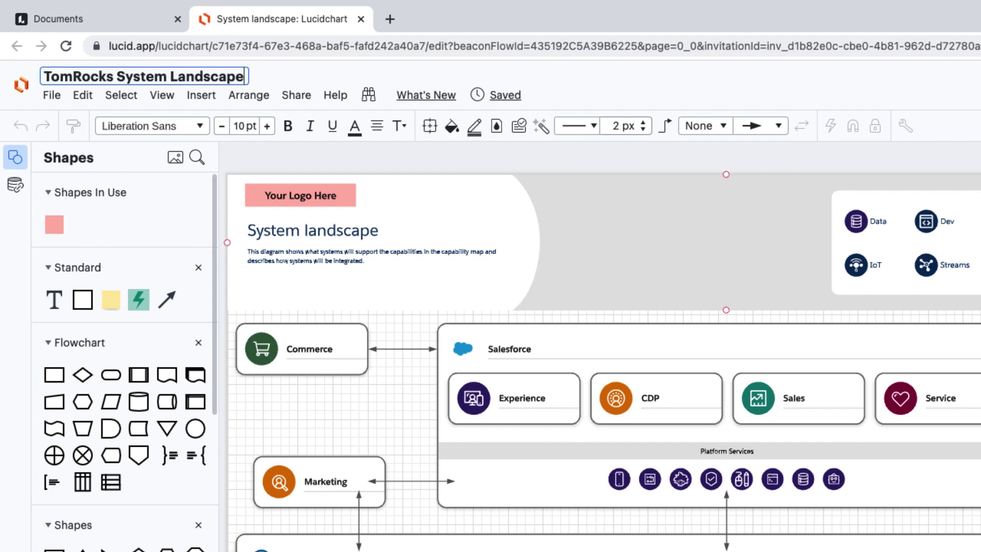
double_click(286, 231)
text(TomRocks System Landscape)
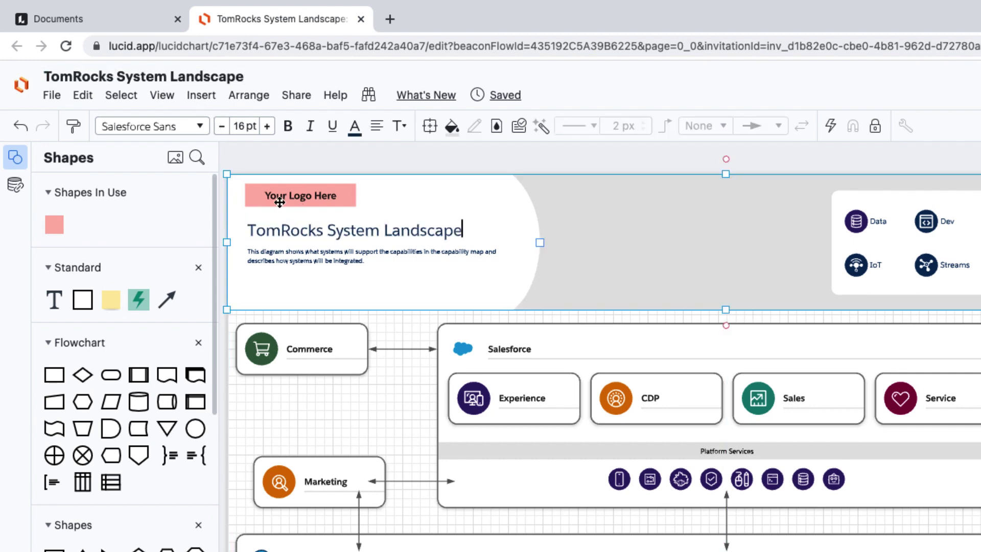
Step: Replace the Your Logo Here box with the Salesforce logo at the header's top-left
click(279, 201)
key(Delete)
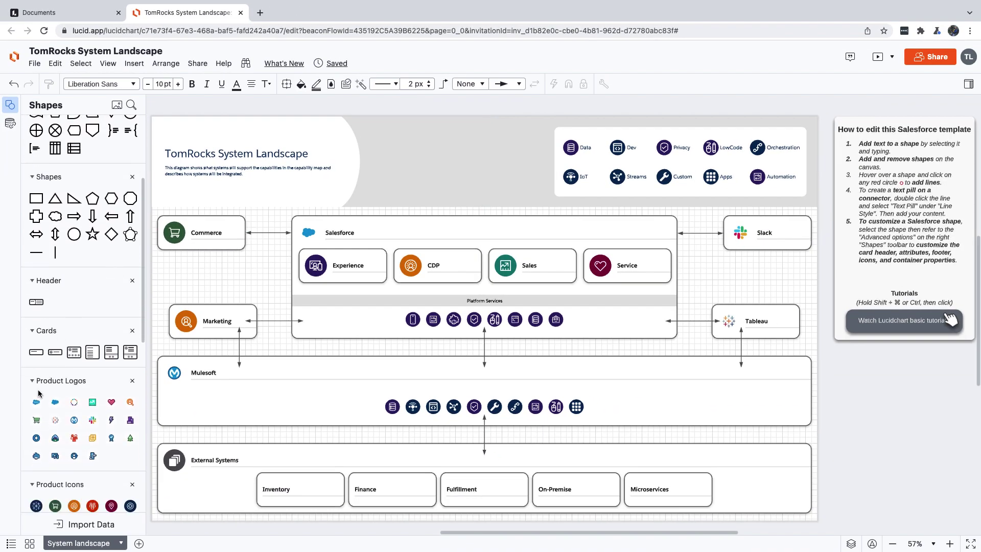
drag(36, 401, 171, 135)
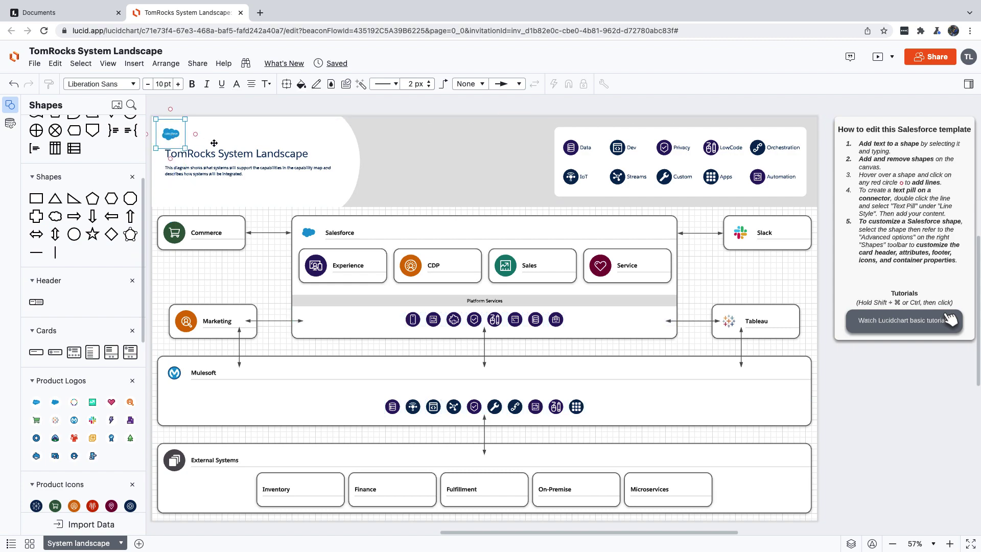
click(260, 219)
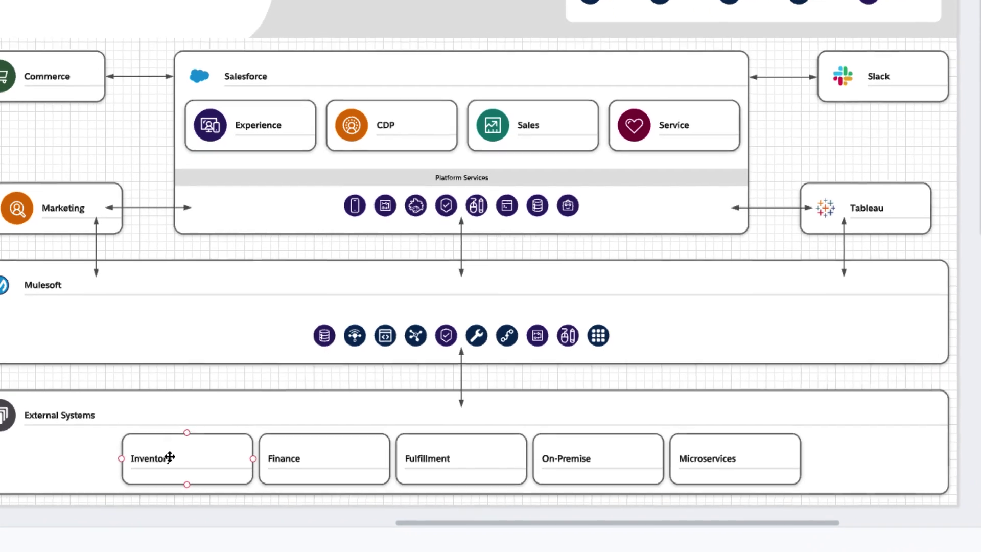
Step: Relabel the Inventory box 'HR' and the Fulfillment box 'Supply Chain'
double_click(249, 480)
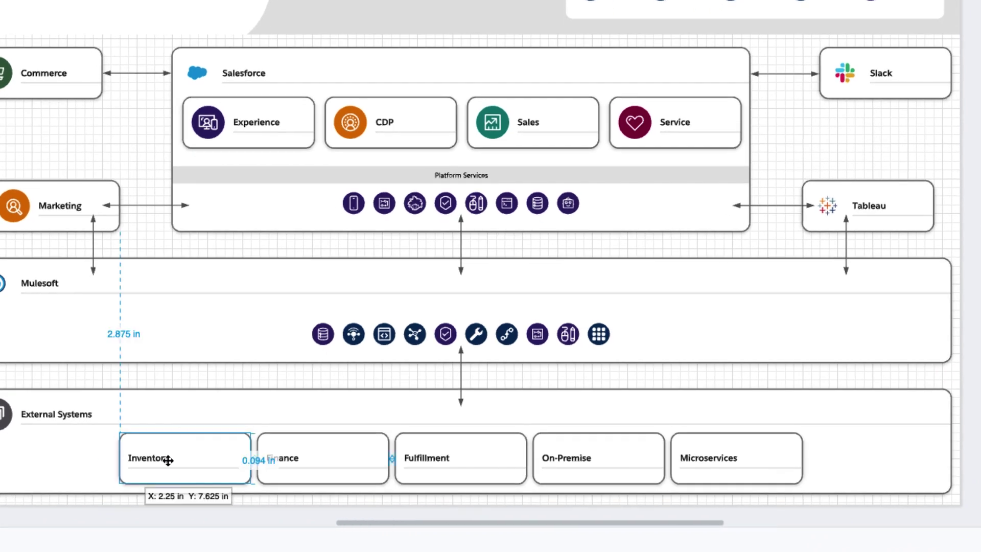
text(HR)
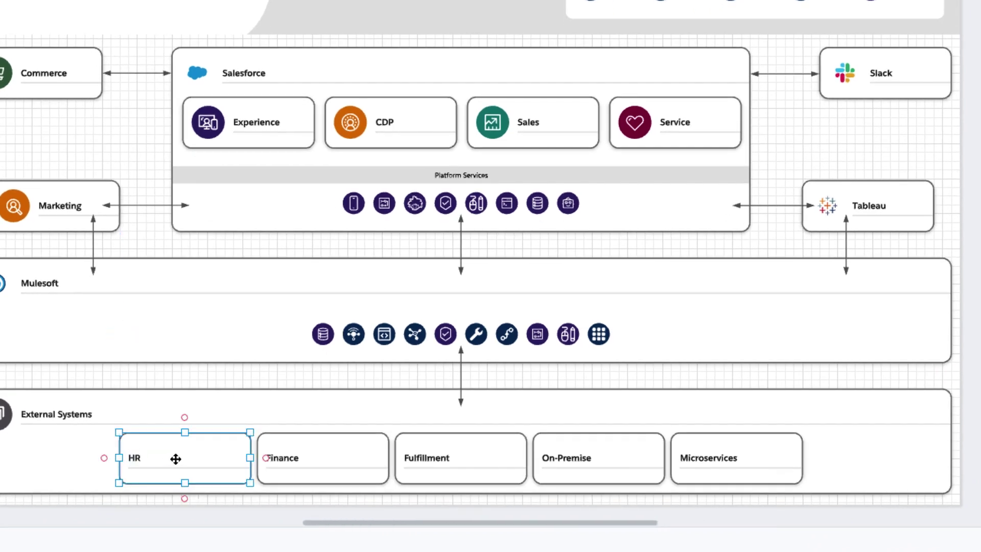
drag(431, 460, 434, 459)
double_click(434, 459)
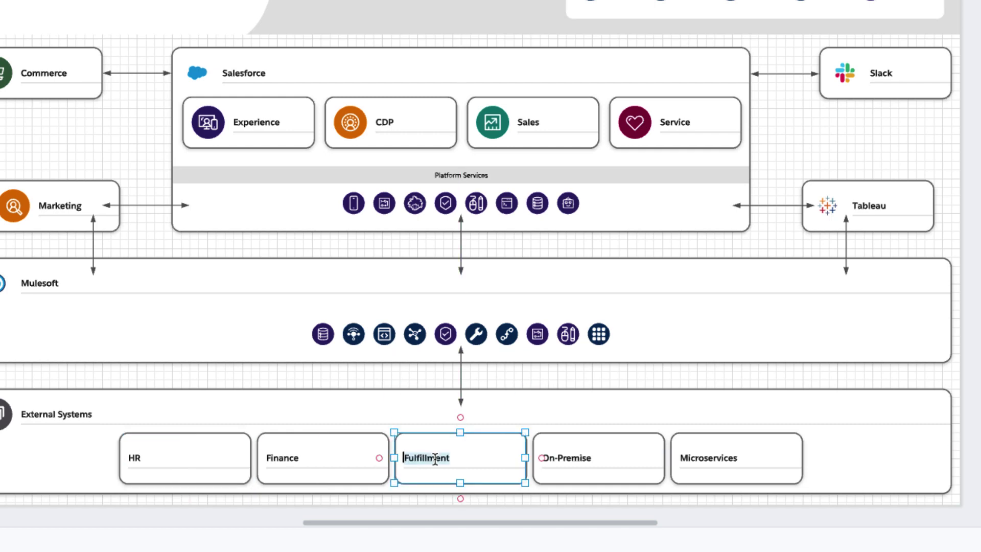
text(Supply Chain)
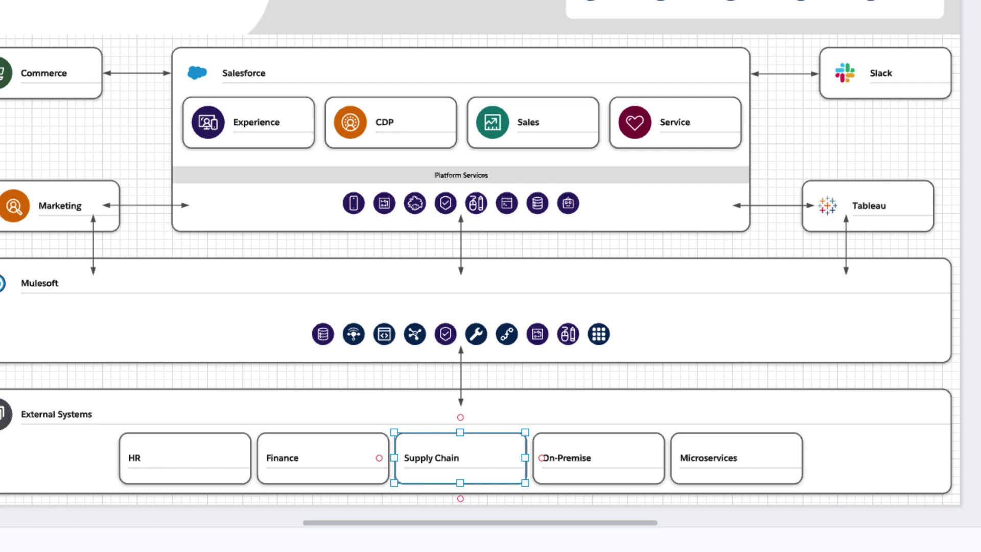
Step: Delete the On-Premise and Microservices shapes from External Systems
click(614, 459)
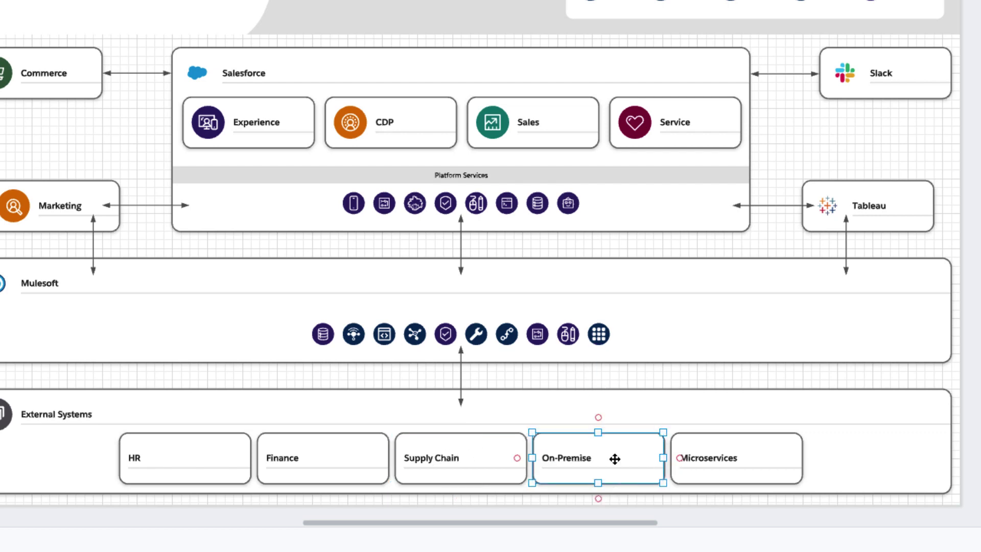
key(Delete)
click(724, 462)
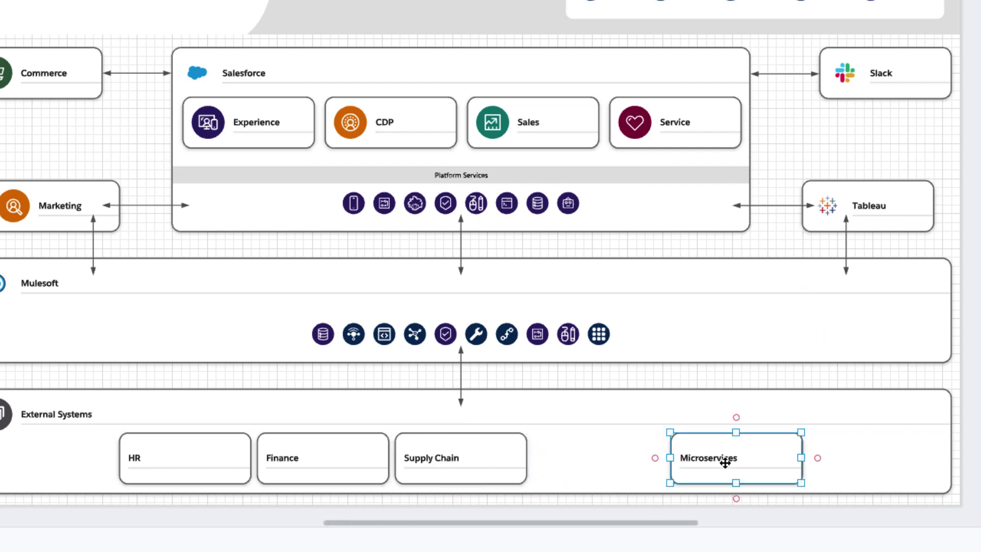
key(Delete)
Step: Centre the HR, Finance and Supply Chain shapes within External Systems
click(509, 464)
shift+click(366, 455)
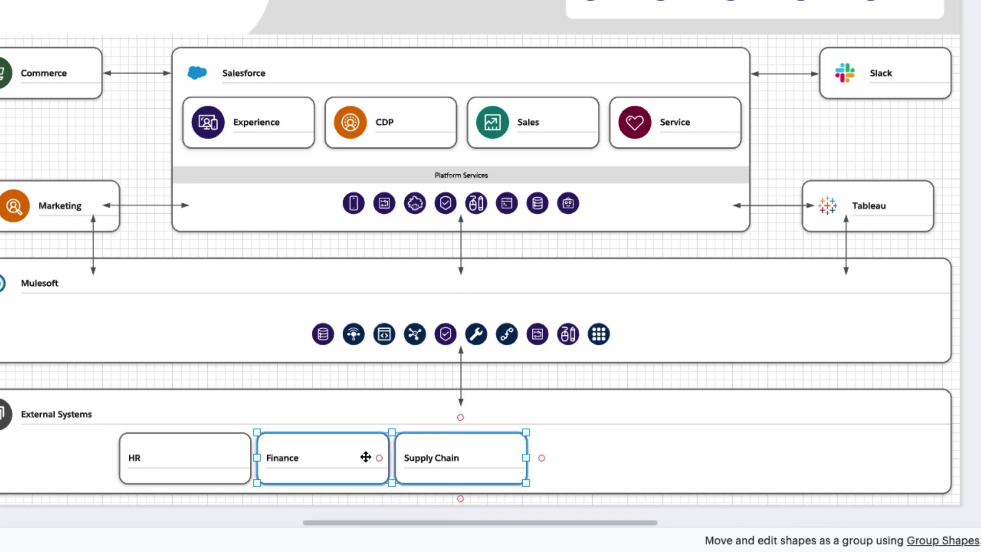
shift+click(201, 453)
drag(211, 456, 326, 458)
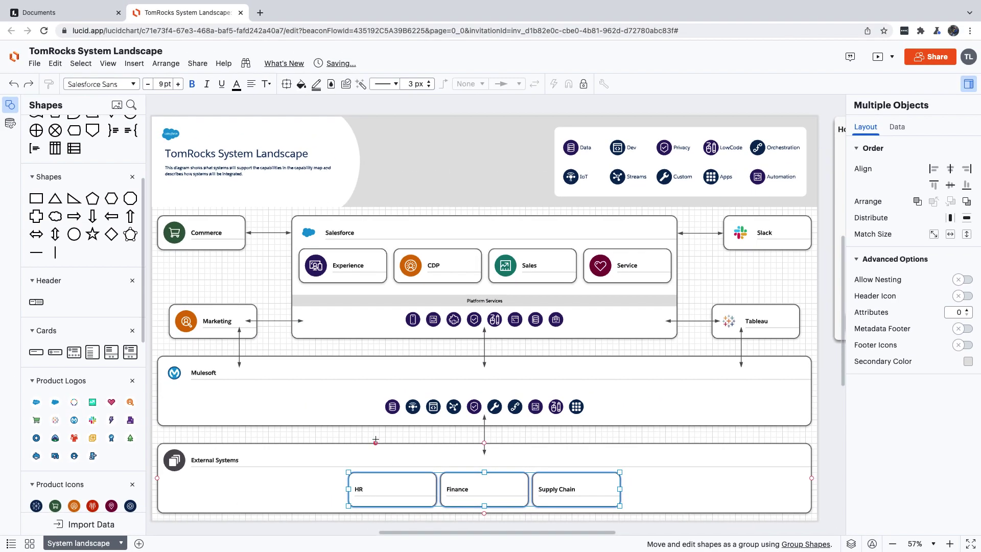
Step: Add a card beneath Slack, linked to Salesforce by a two-headed arrow
click(305, 384)
drag(67, 354, 678, 275)
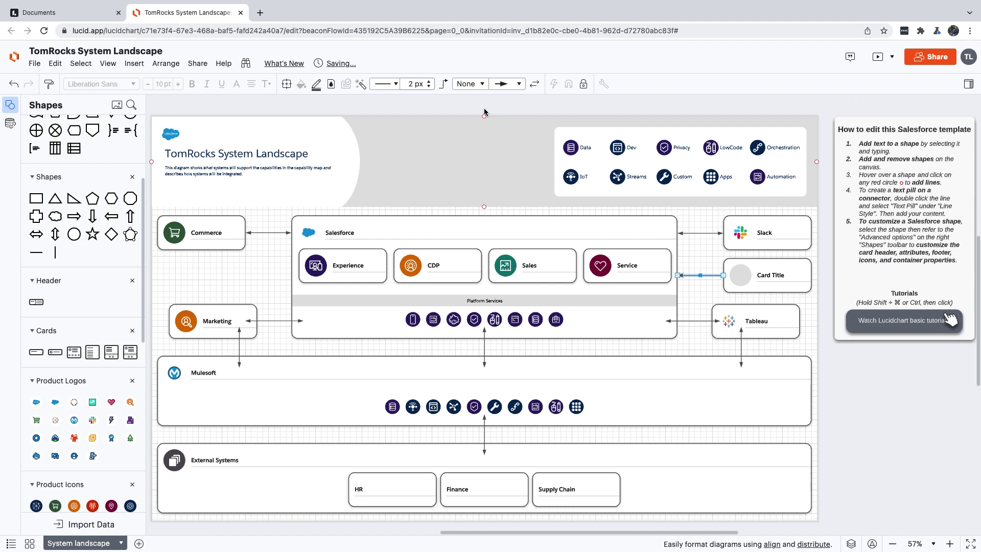
click(469, 83)
click(464, 117)
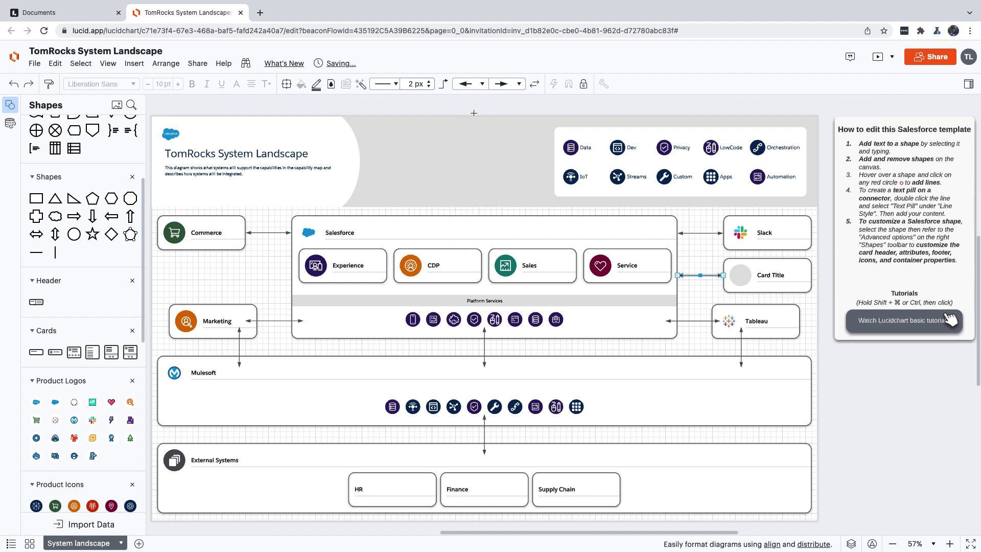
Step: Title the new card 'Heroku' and place the Heroku icon inside it
double_click(776, 276)
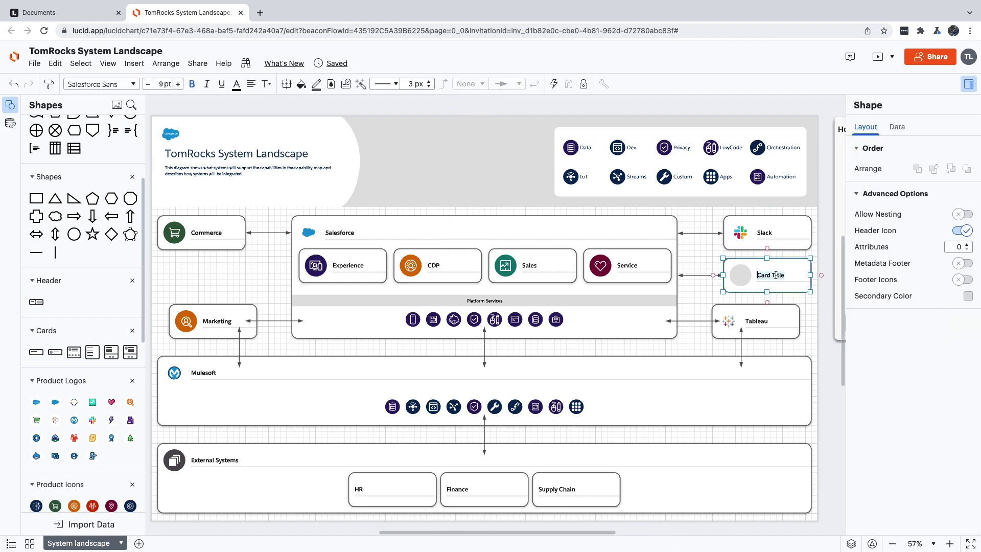
text(Heroku)
scroll(124, 424, down, 3)
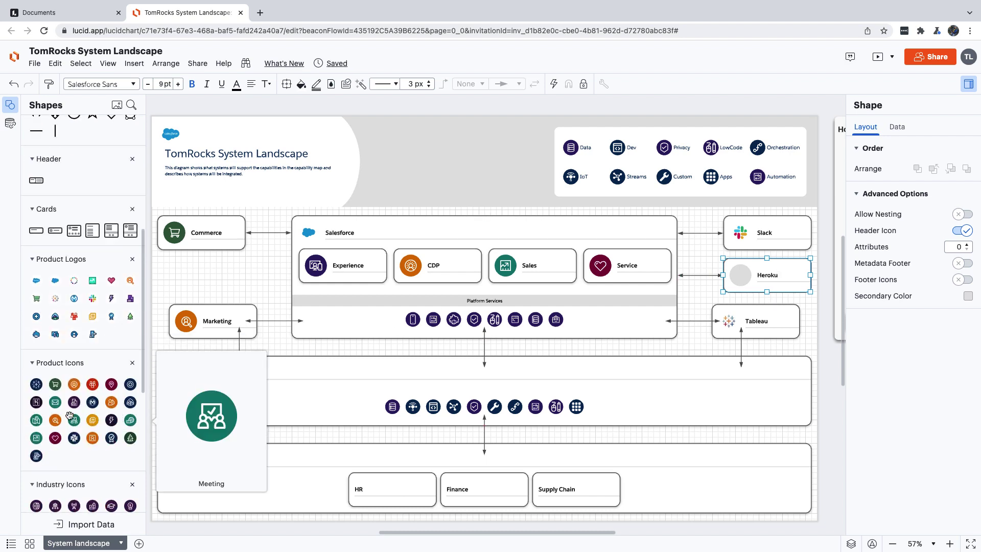
drag(37, 402, 740, 275)
click(720, 263)
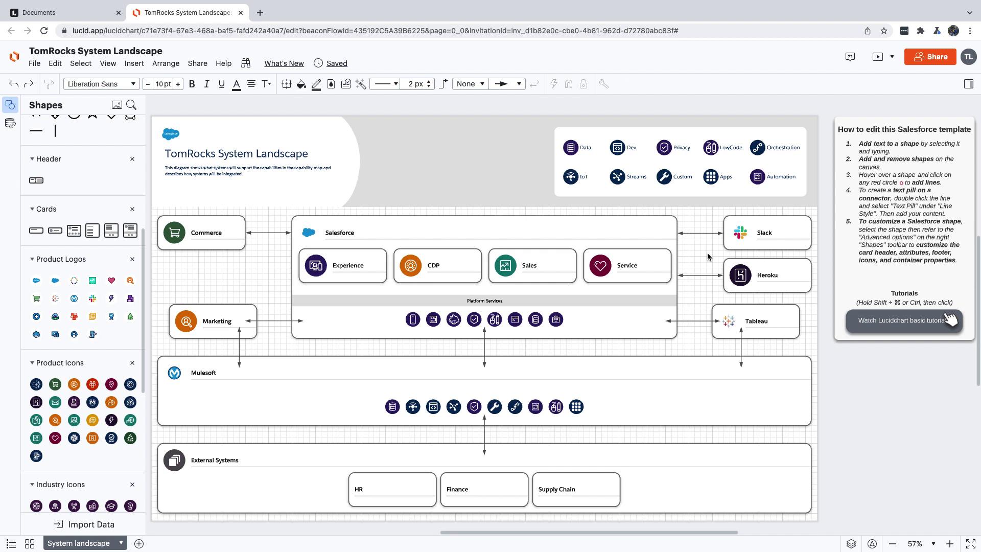
Step: Convert the diagram to a template under Salesforce architecture diagrams, adding a description of its purpose
click(498, 201)
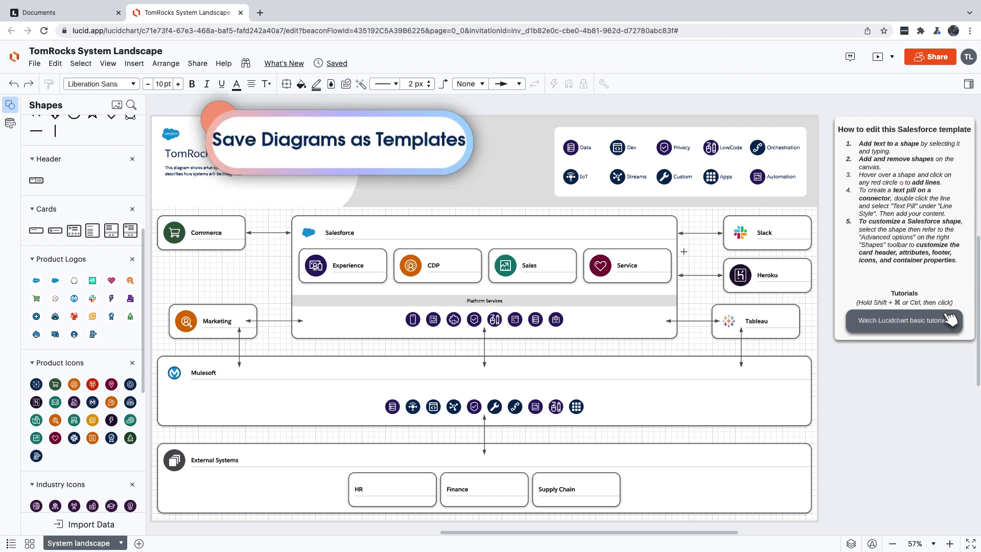
click(35, 64)
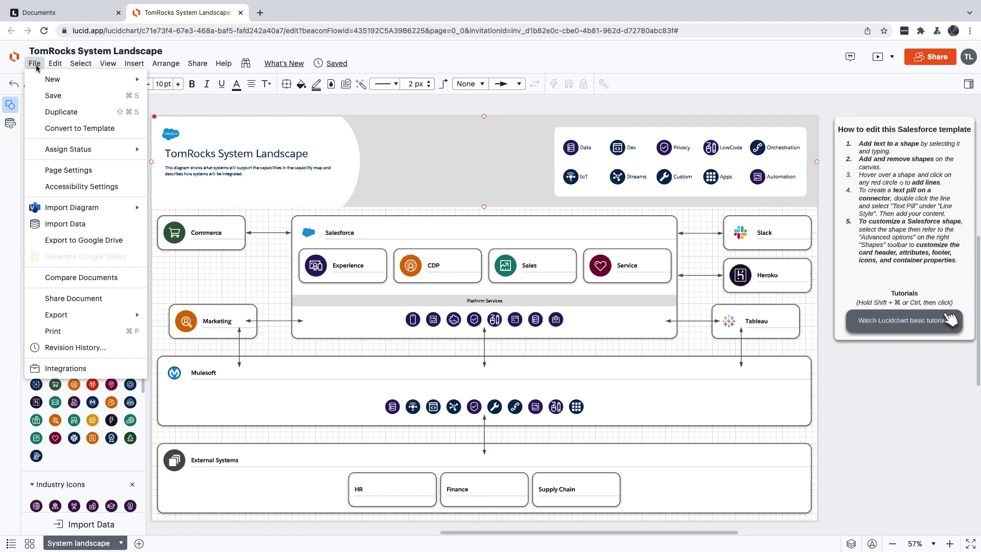
click(43, 128)
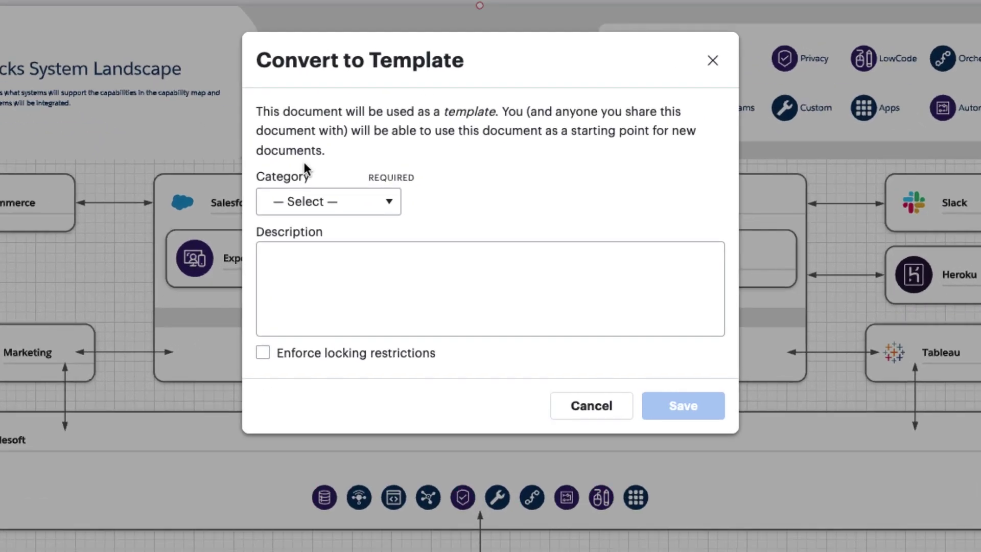
click(392, 205)
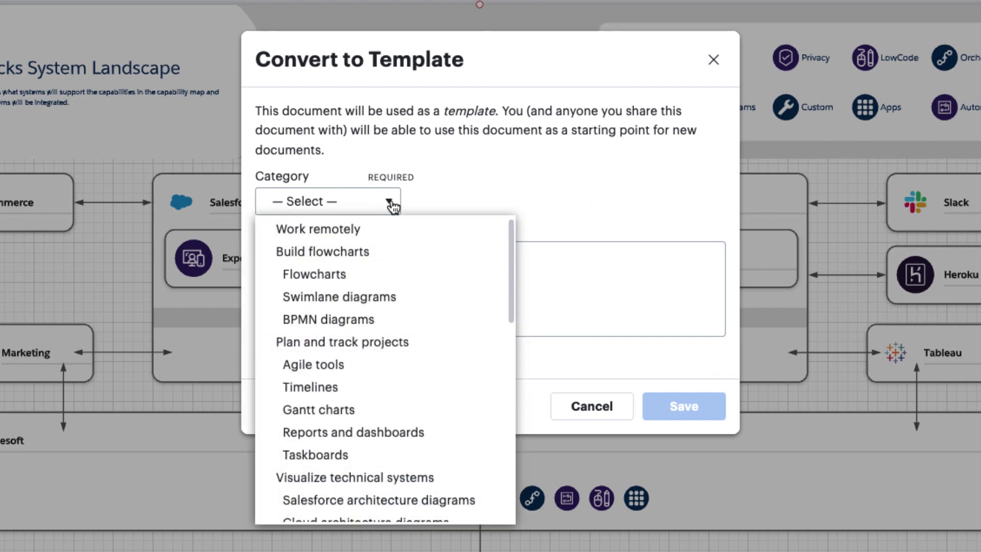
click(460, 498)
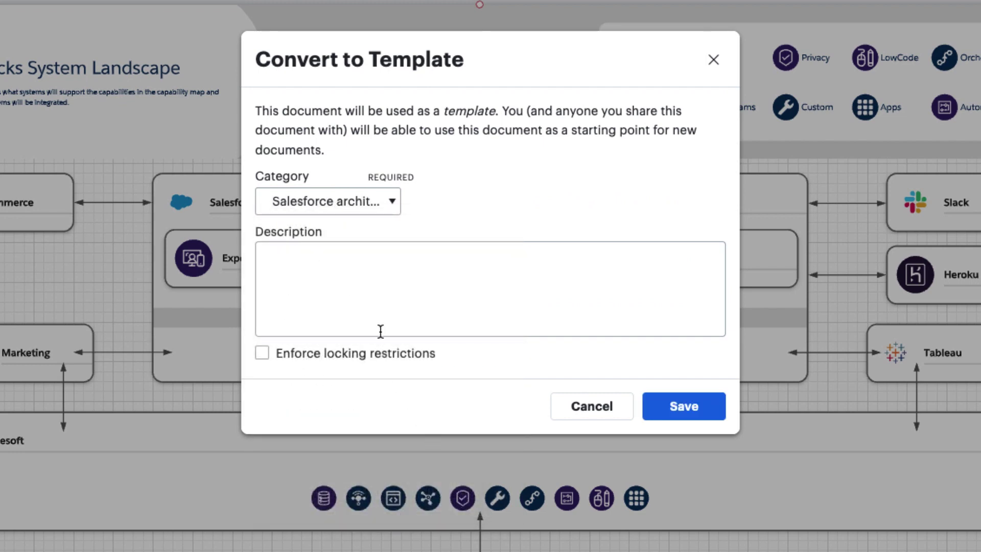
click(361, 294)
text(This diagram shows what systems will support the capabilities in our organization’s capability map and describes how systems will be integrated.)
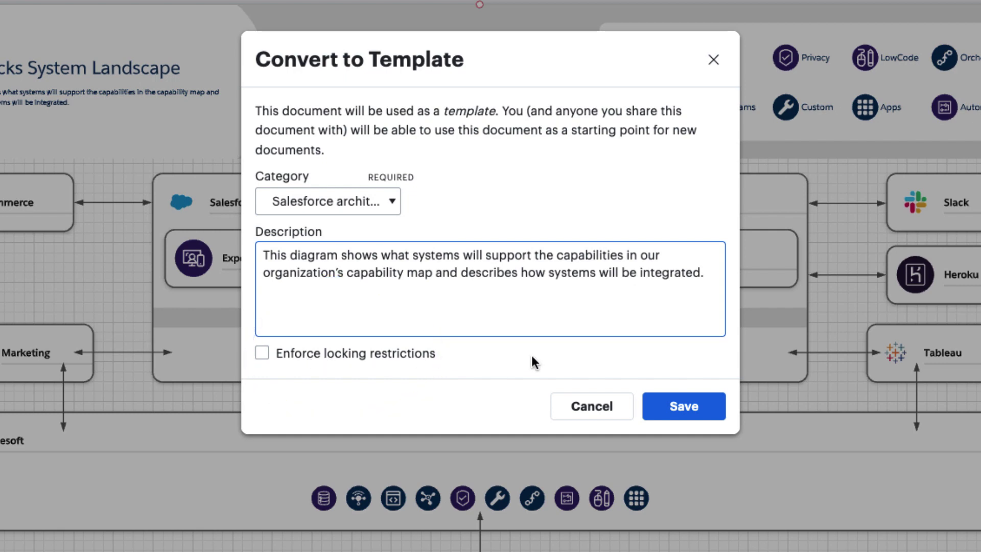
Step: Save the template settings to finish the conversion
click(698, 411)
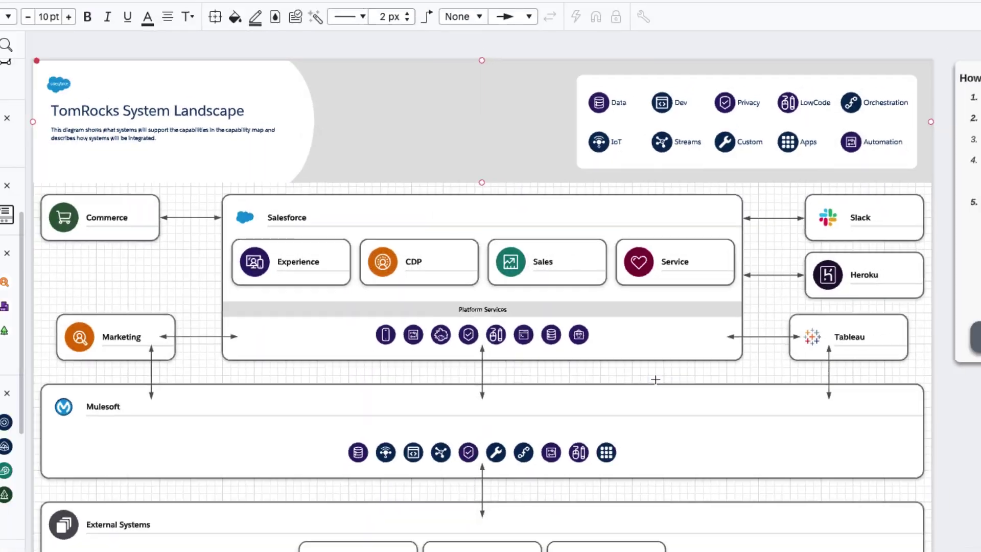